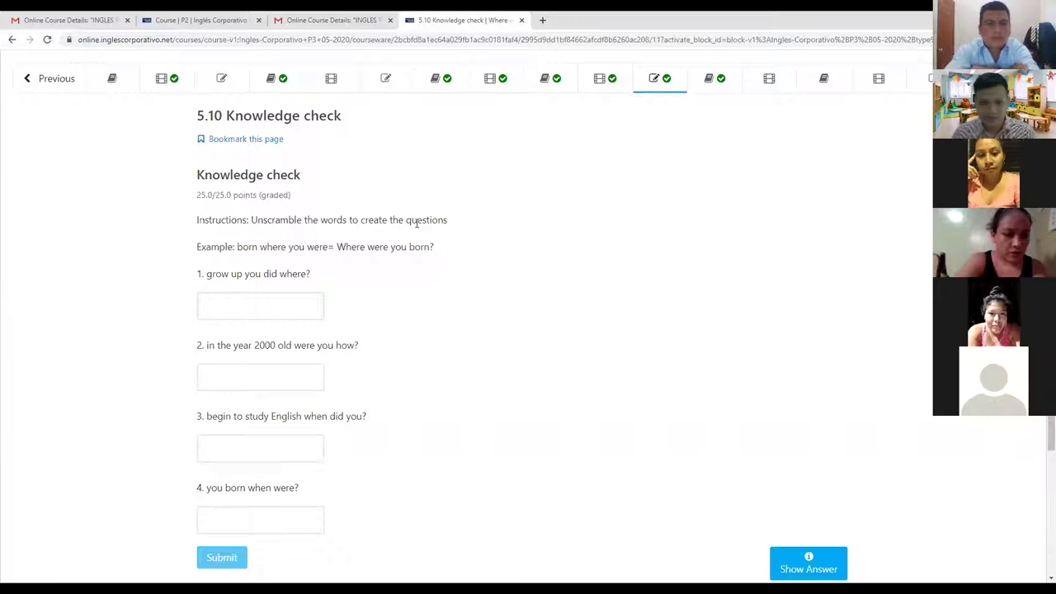
Step: Answer question 1 of the Knowledge check with "where did you grow up?"
drag(448, 220, 248, 220)
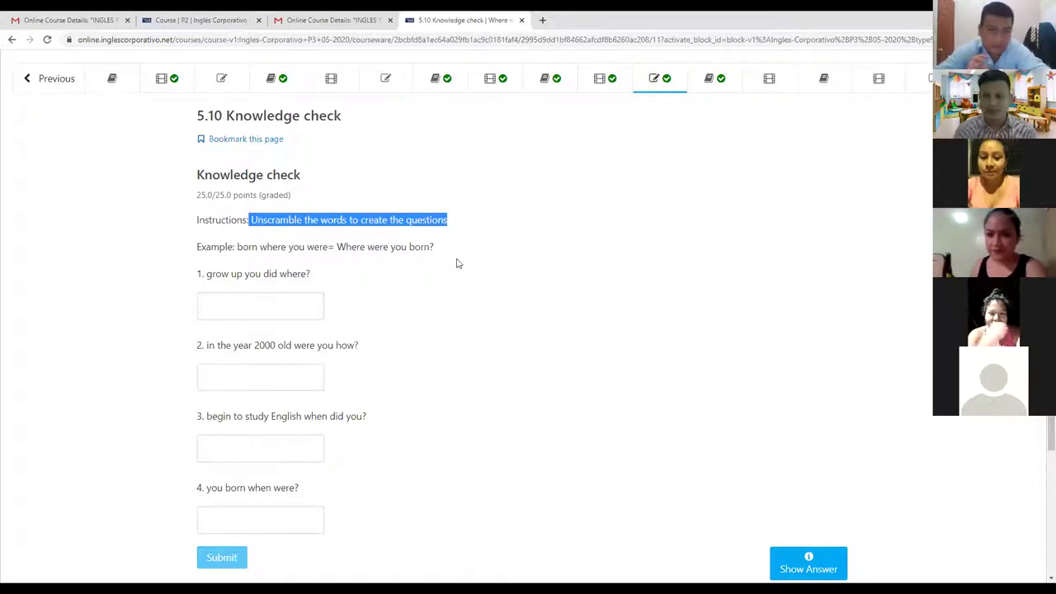
click(237, 303)
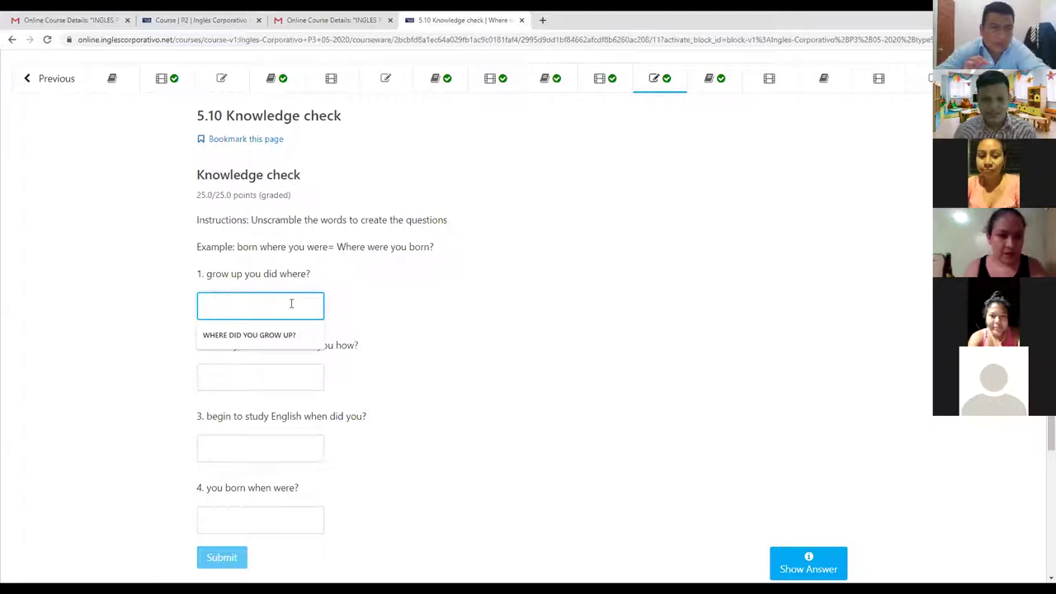
click(385, 304)
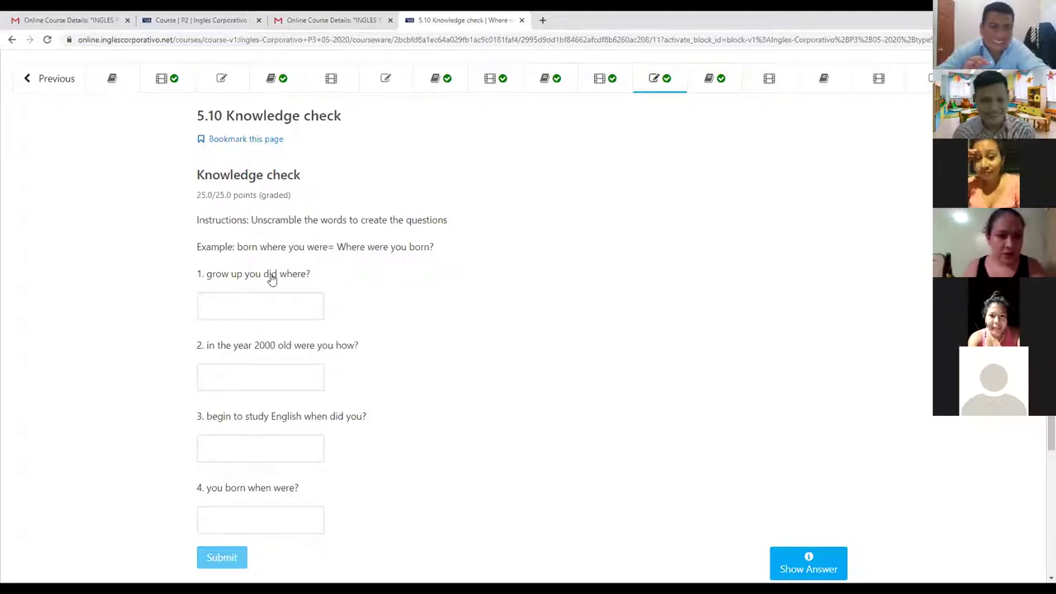
click(237, 306)
text(where )
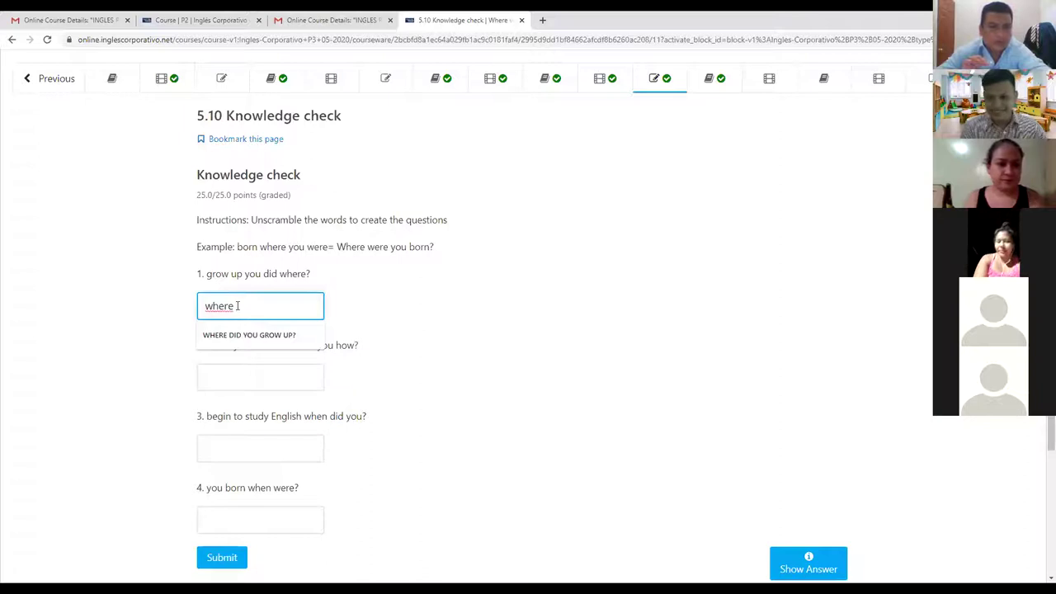
text(d)
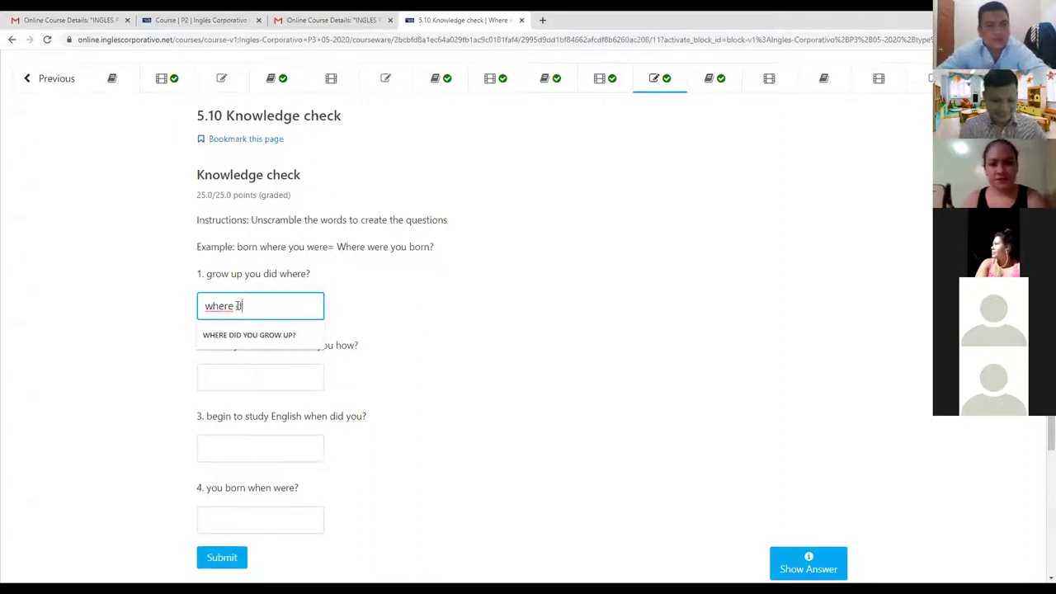
text(id you )
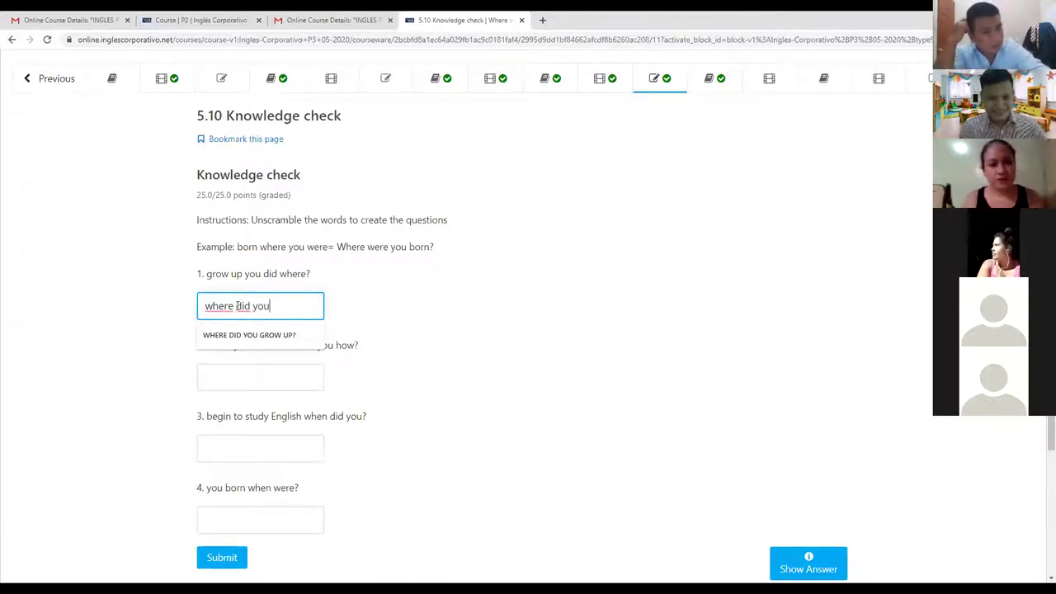
text(grow up)
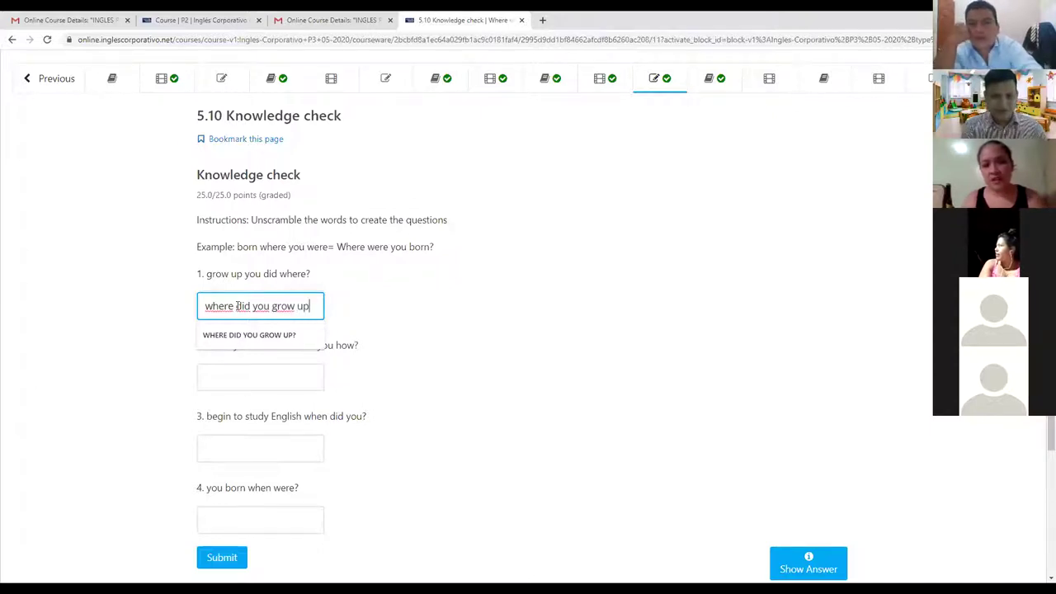
text(?)
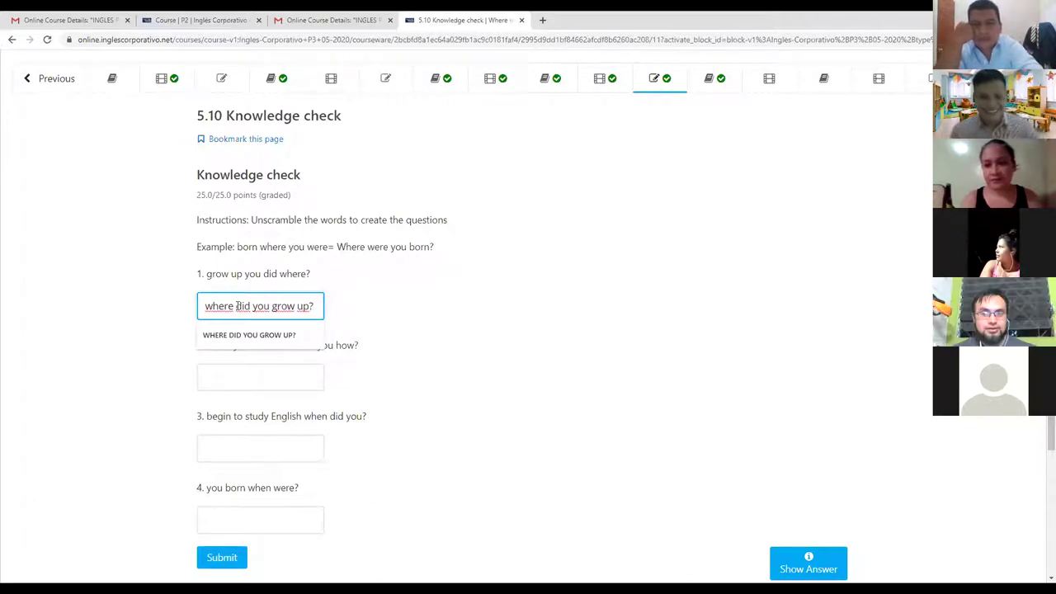
Step: Answer question 2 of the Knowledge check with "how old were you in the year 2000?"
click(265, 381)
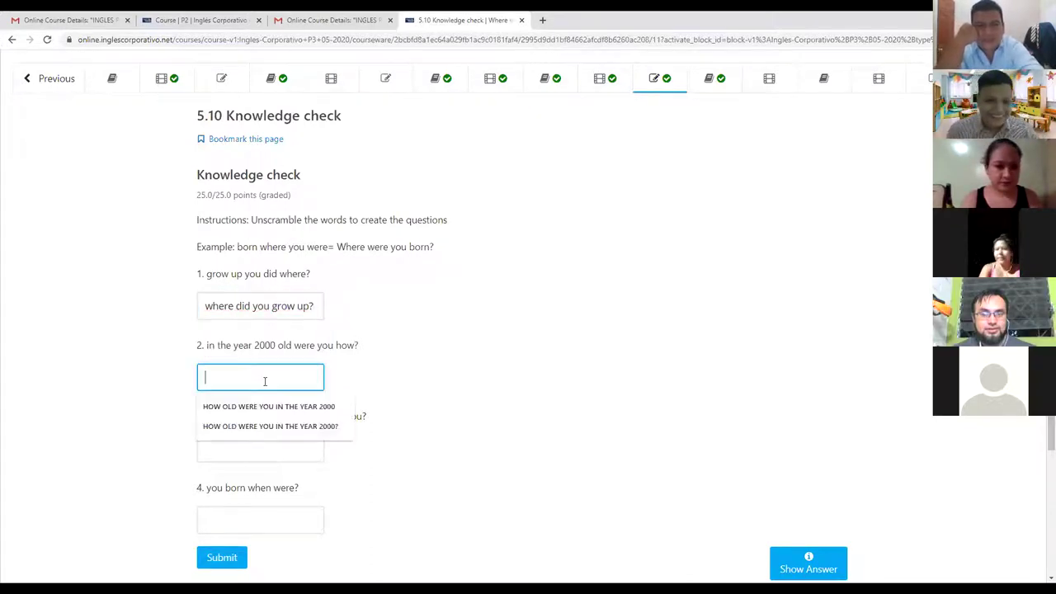
click(438, 384)
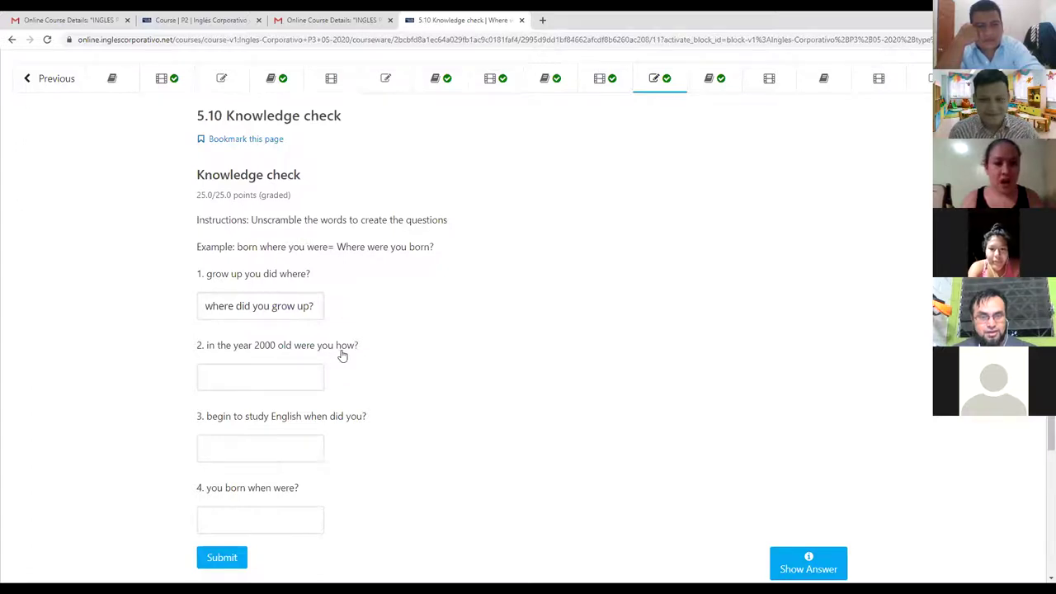
click(288, 375)
text(how we)
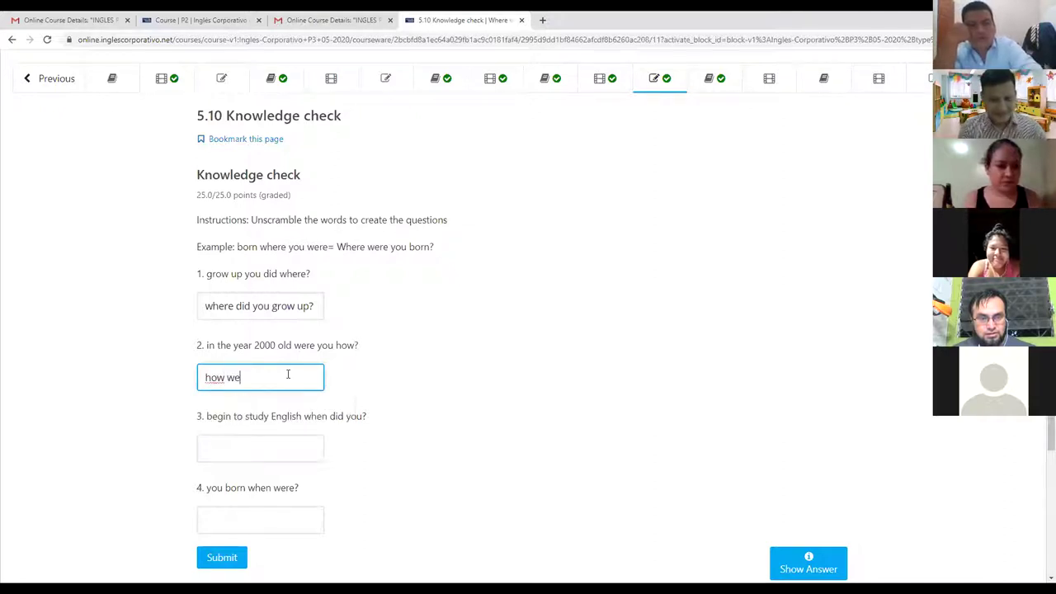
text(re you)
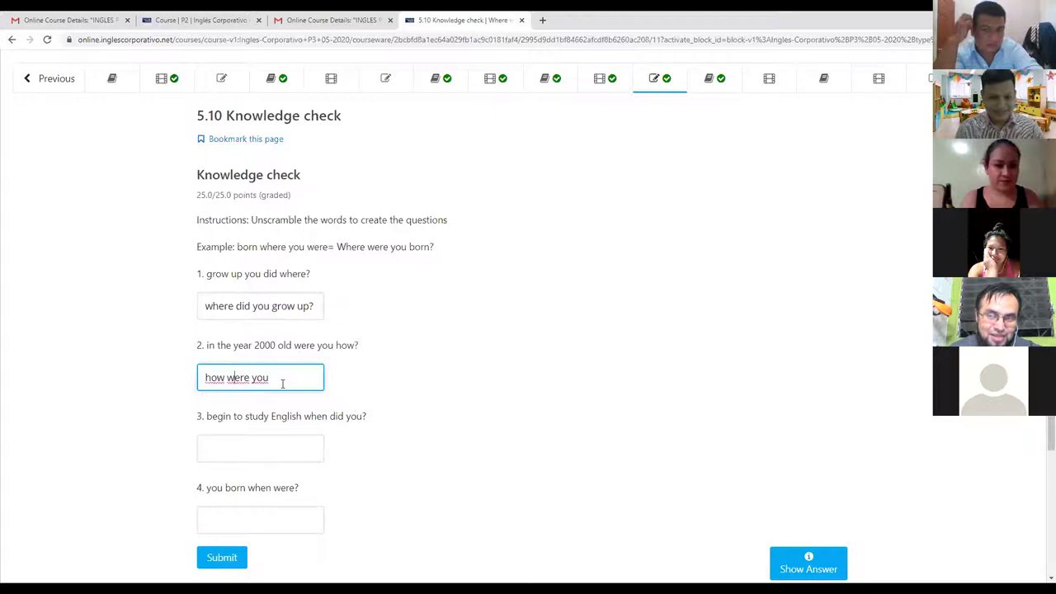
key(ctrl+Left)
key(ctrl+Left)
text(old)
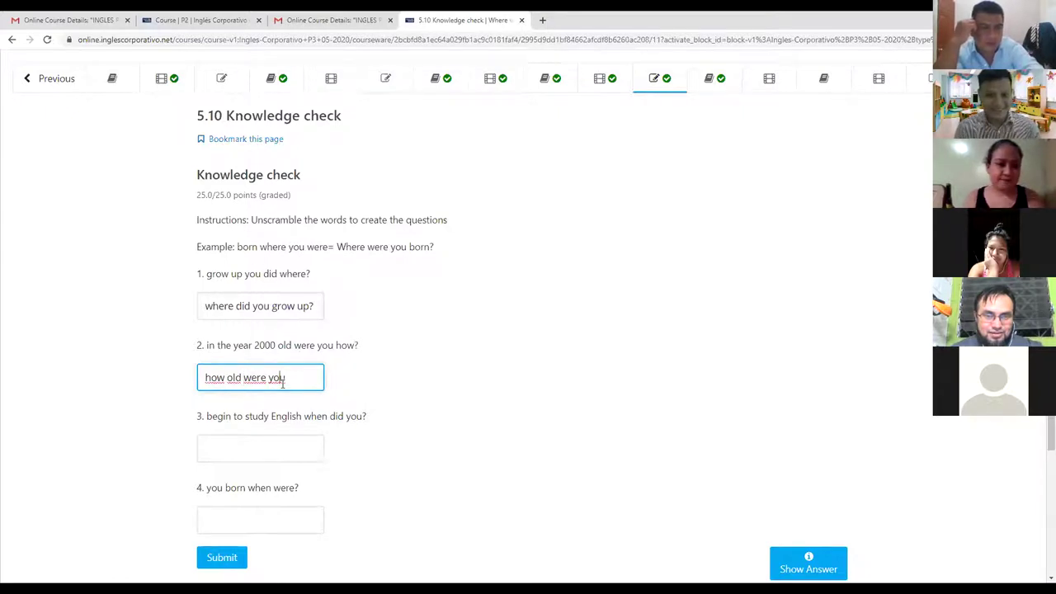
text(in)
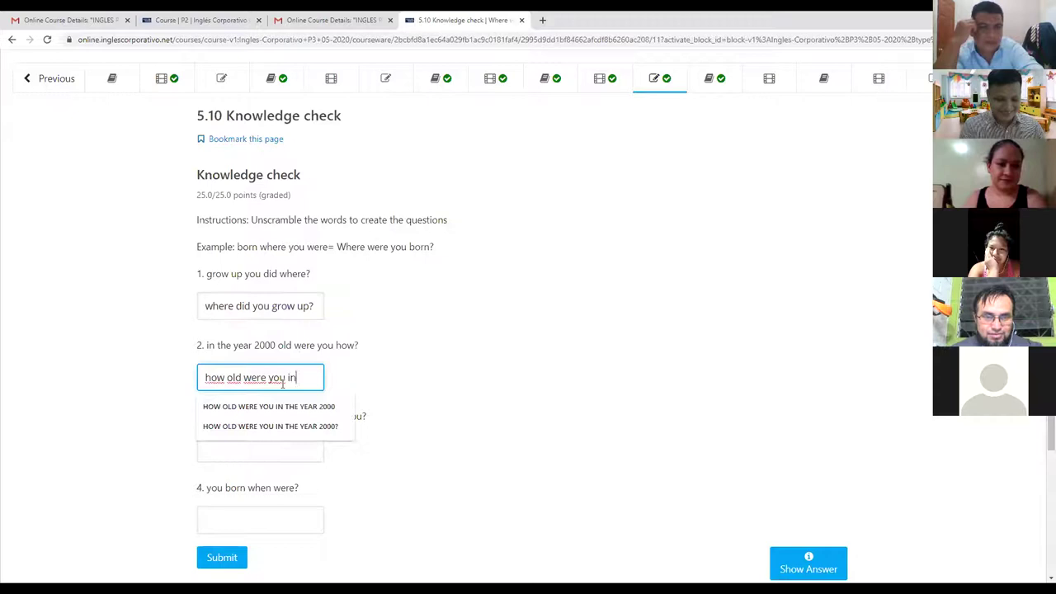
text( the year)
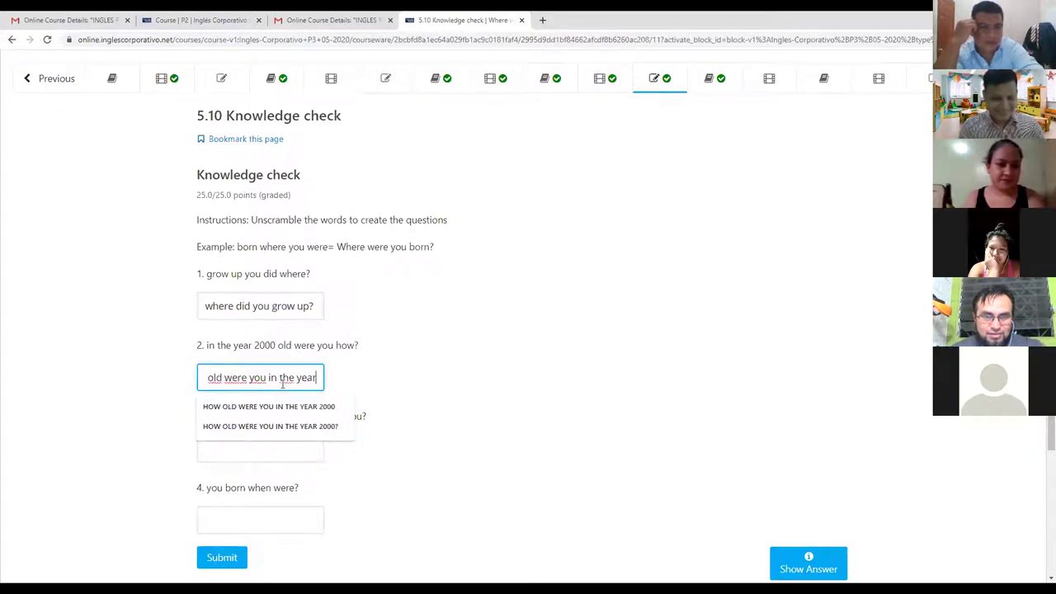
text( 2000)
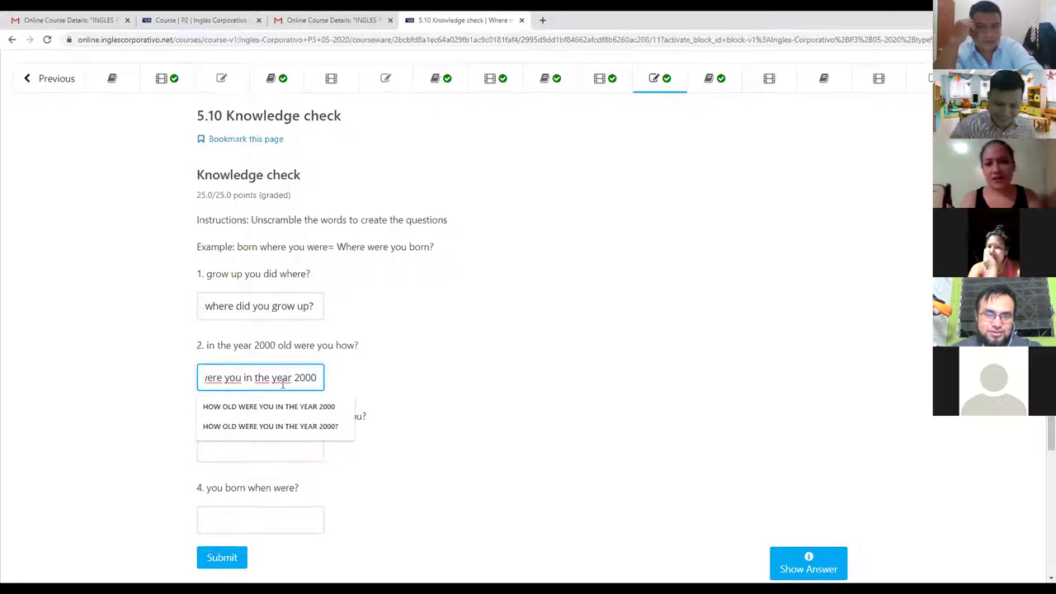
text(?)
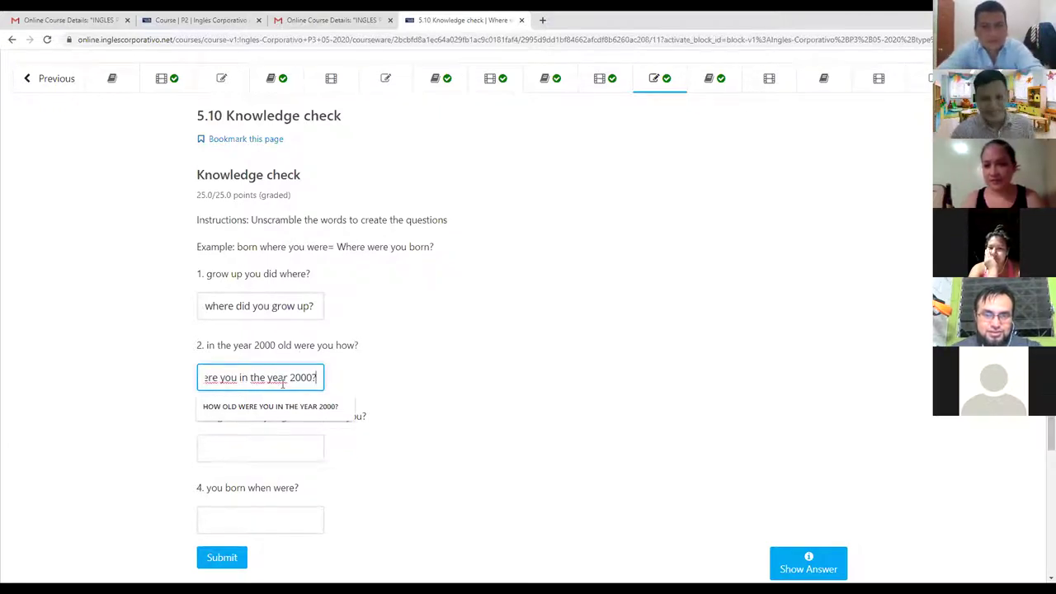
click(569, 371)
Step: Answer question 3 of the Knowledge check with "when did you begin to study english?"
click(264, 448)
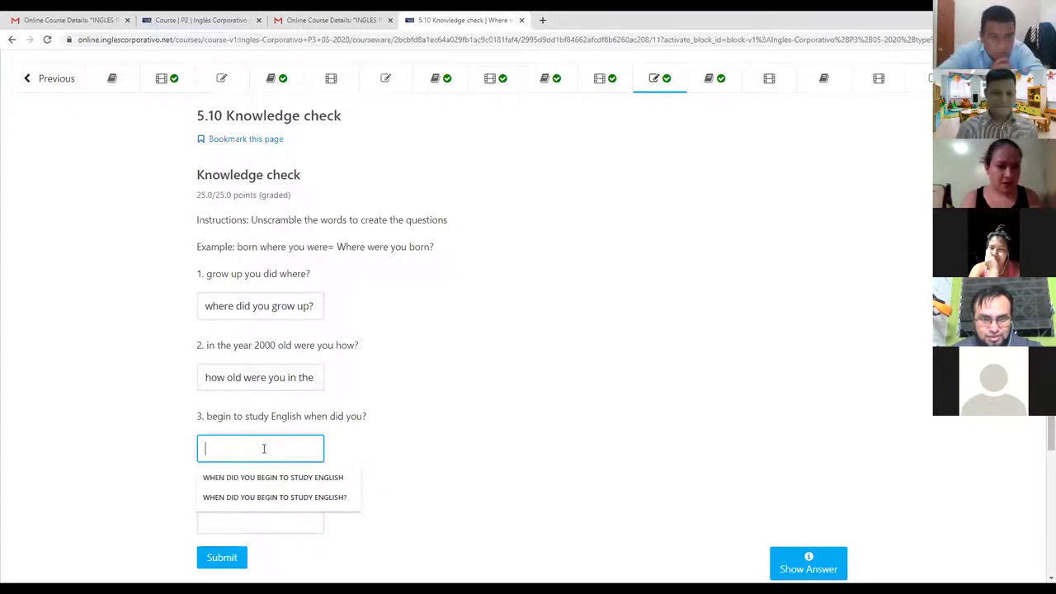
click(392, 447)
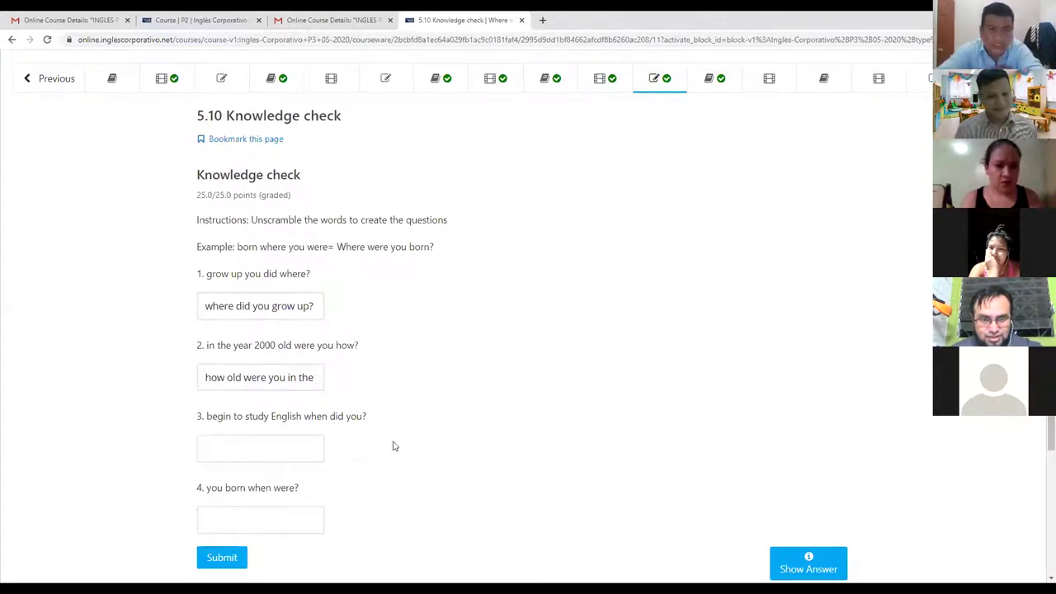
click(217, 444)
text(when)
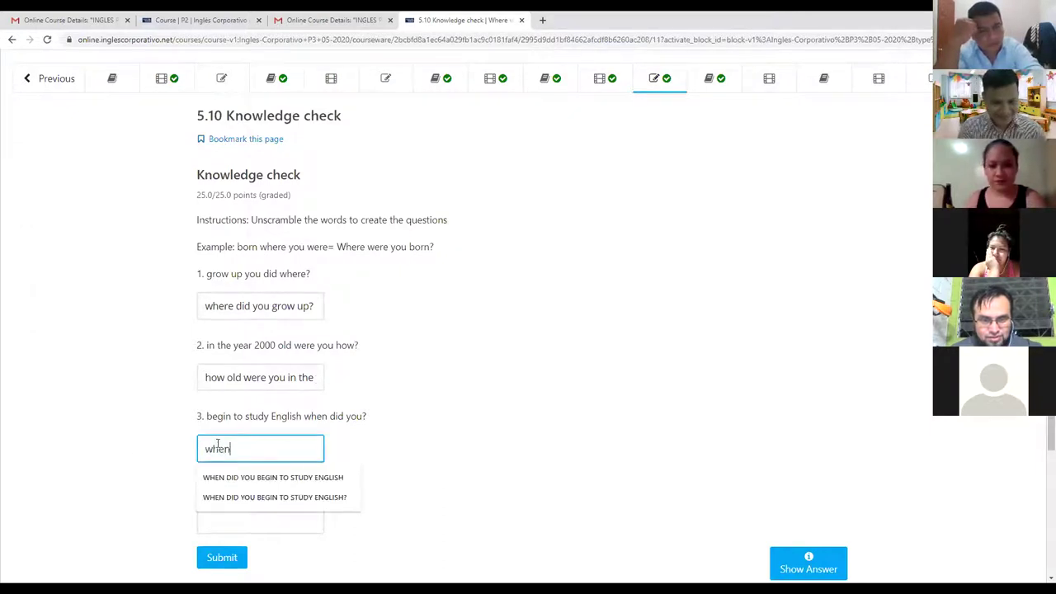
text( did you begin)
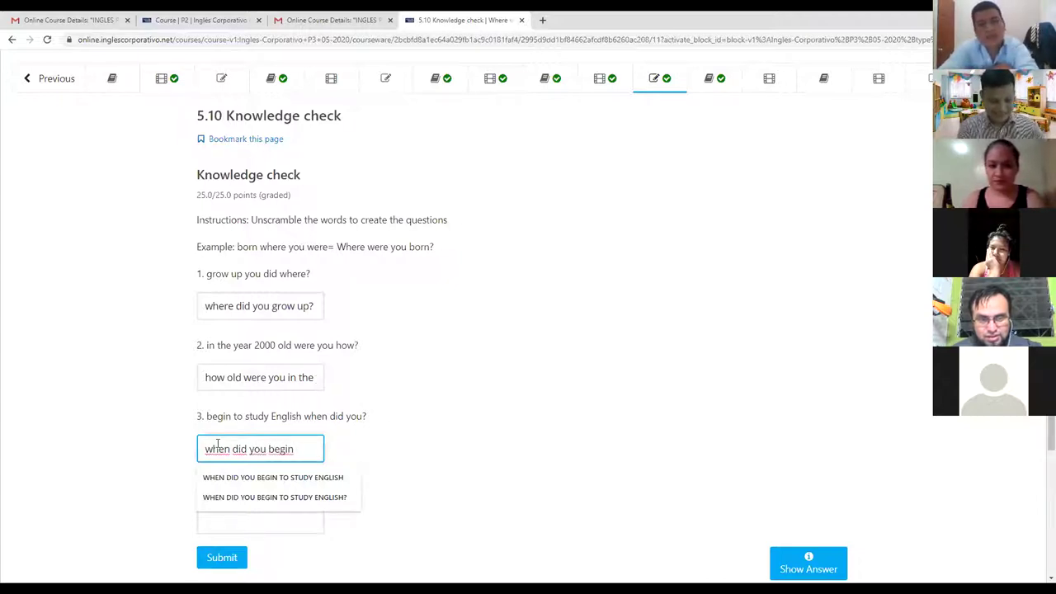
text( to stu)
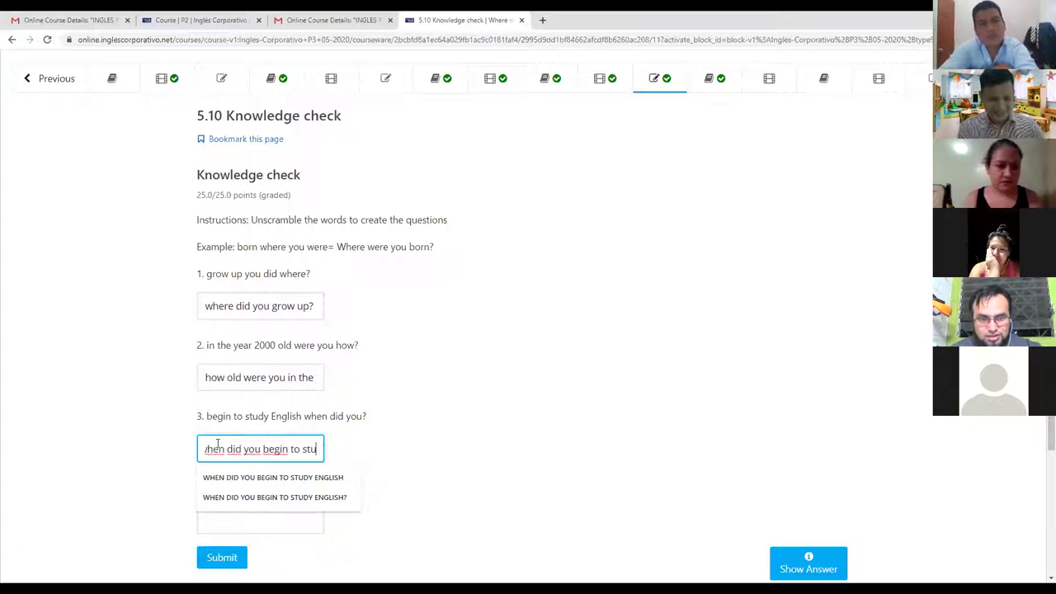
text(dy english)
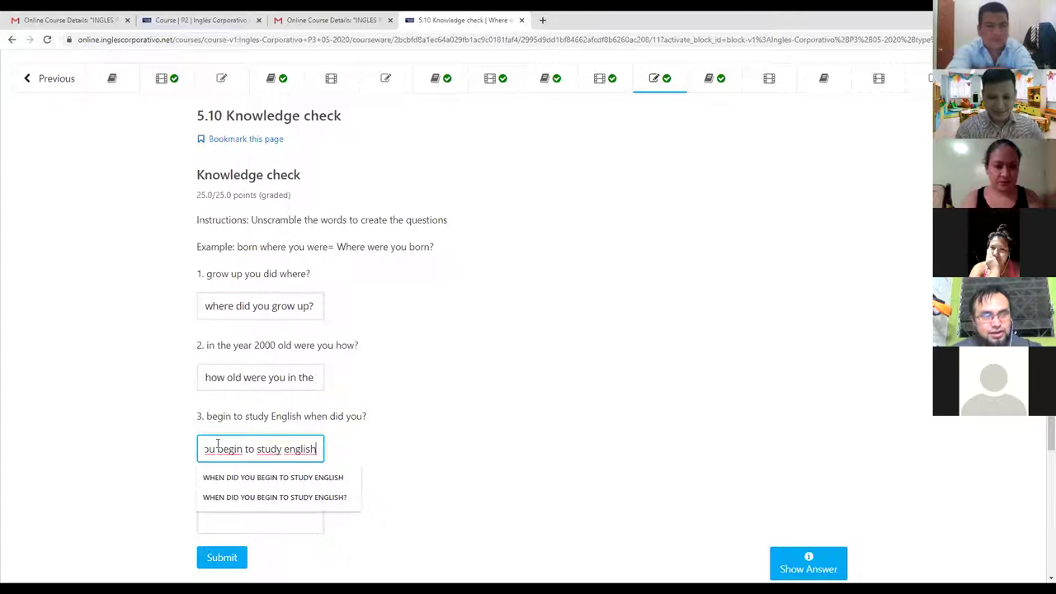
text(?)
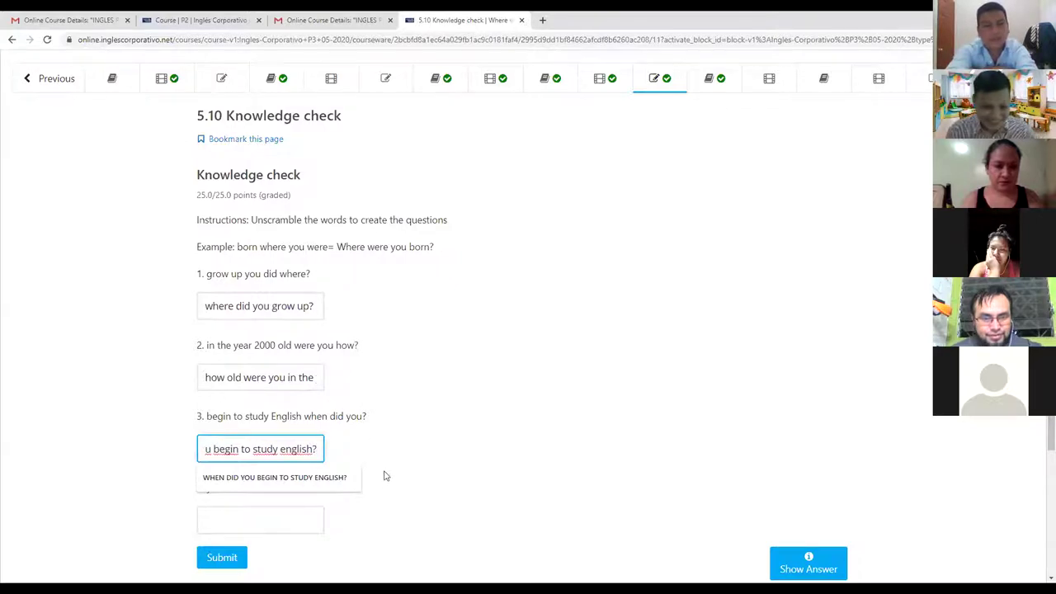
click(413, 433)
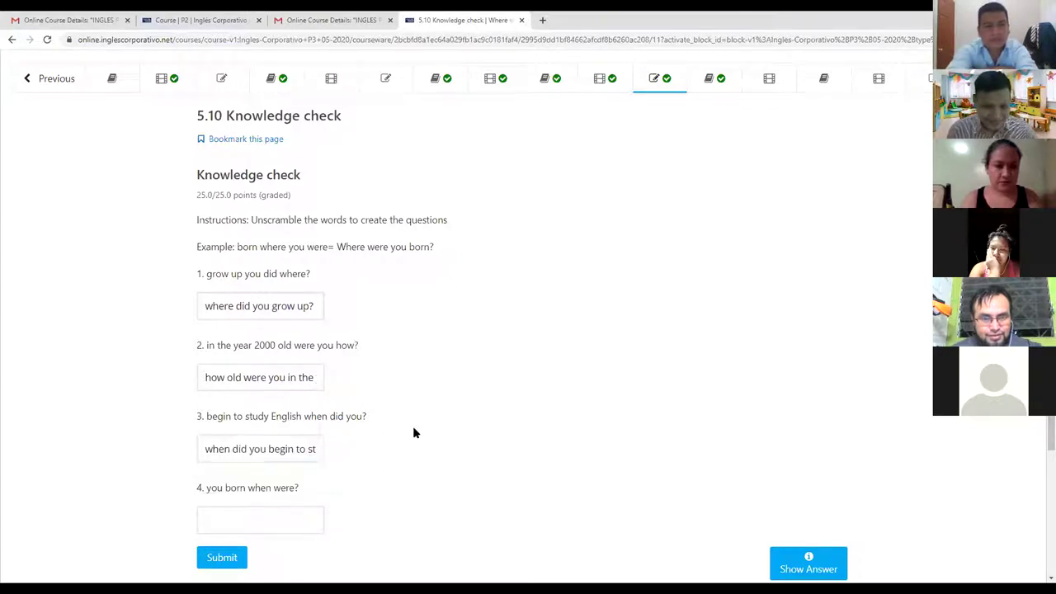
Step: Answer question 4 with "when were you born?" and submit the Knowledge check for grading
click(282, 525)
scroll(451, 472, down, 3)
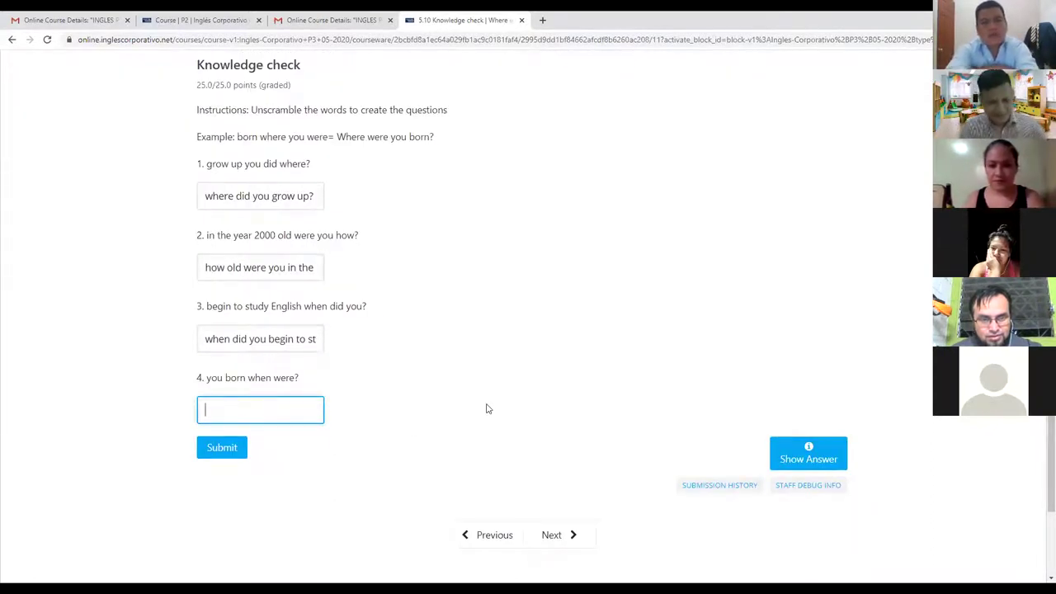
text(when were you born)
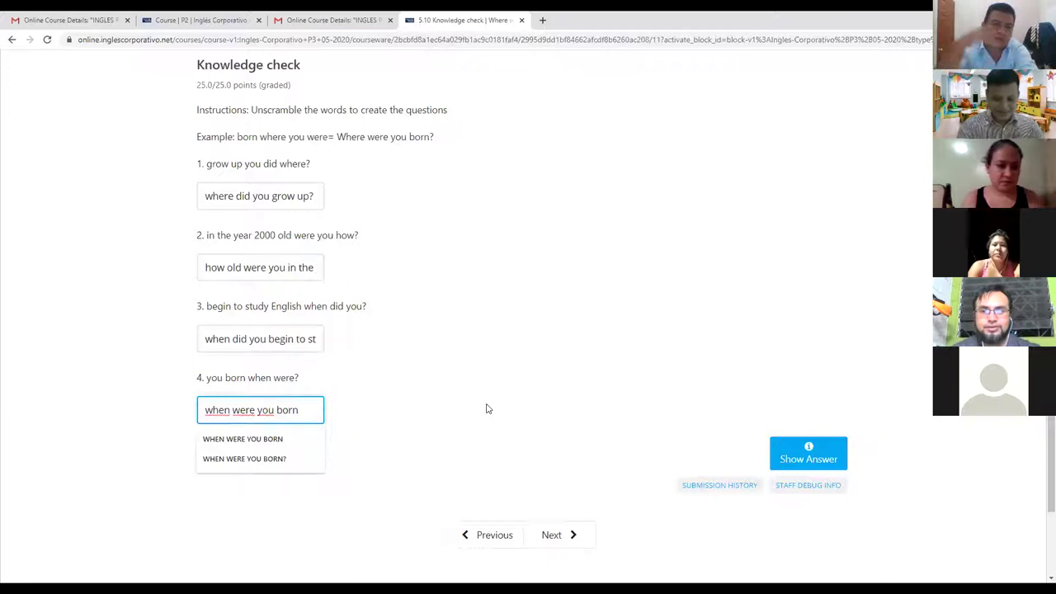
text(?)
click(487, 409)
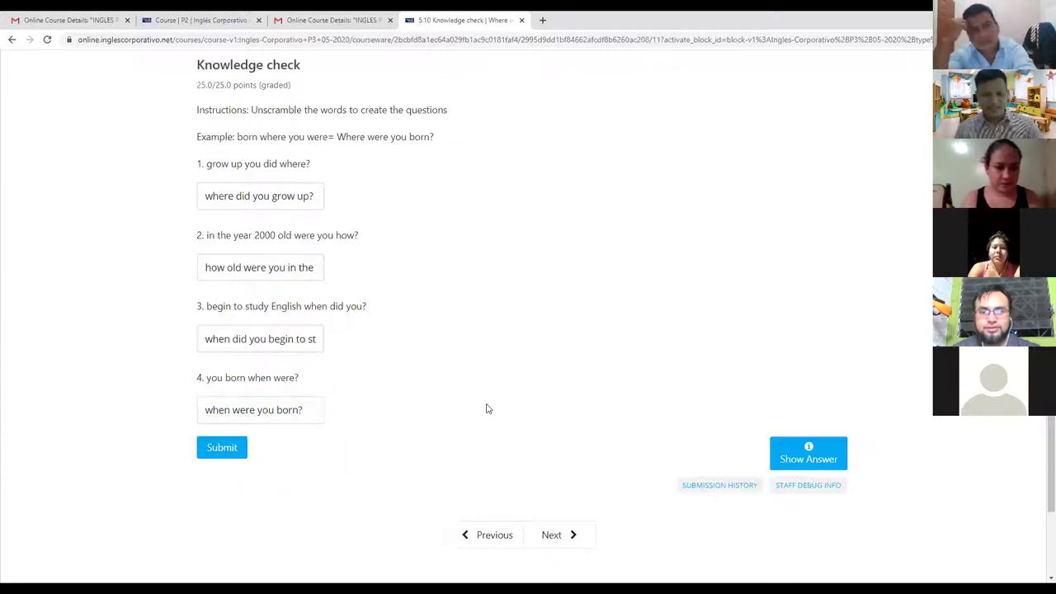
click(236, 448)
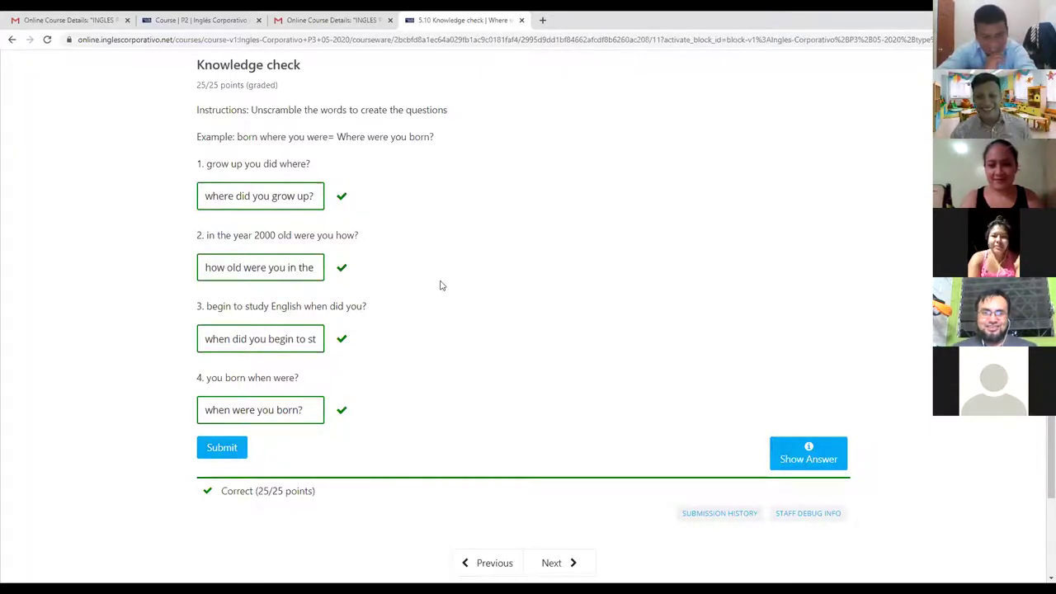
scroll(438, 305, up, 3)
scroll(552, 335, down, 3)
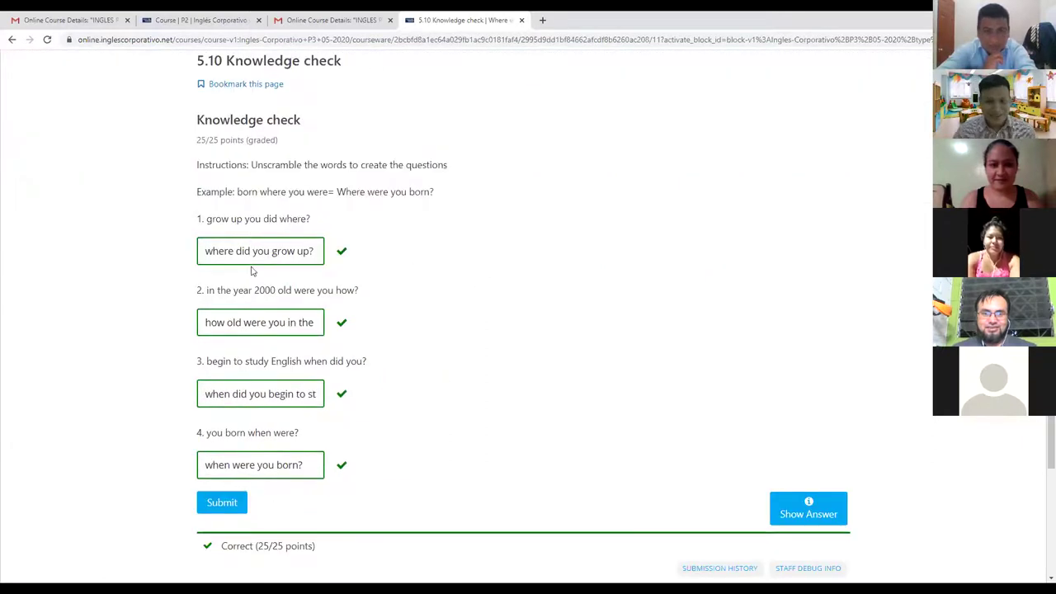
scroll(239, 97, up, 1)
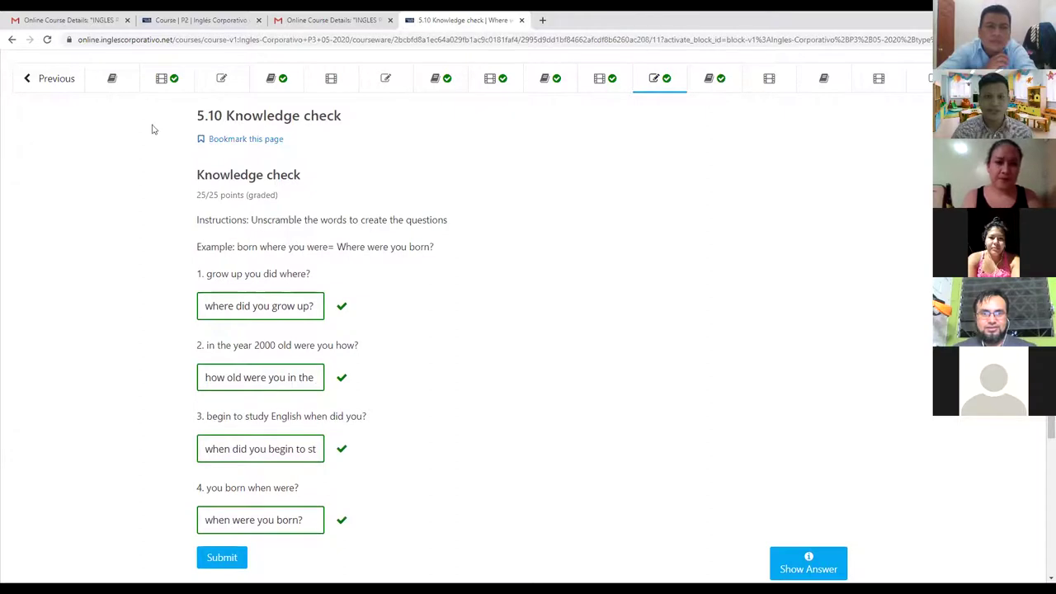
scroll(115, 207, up, 3)
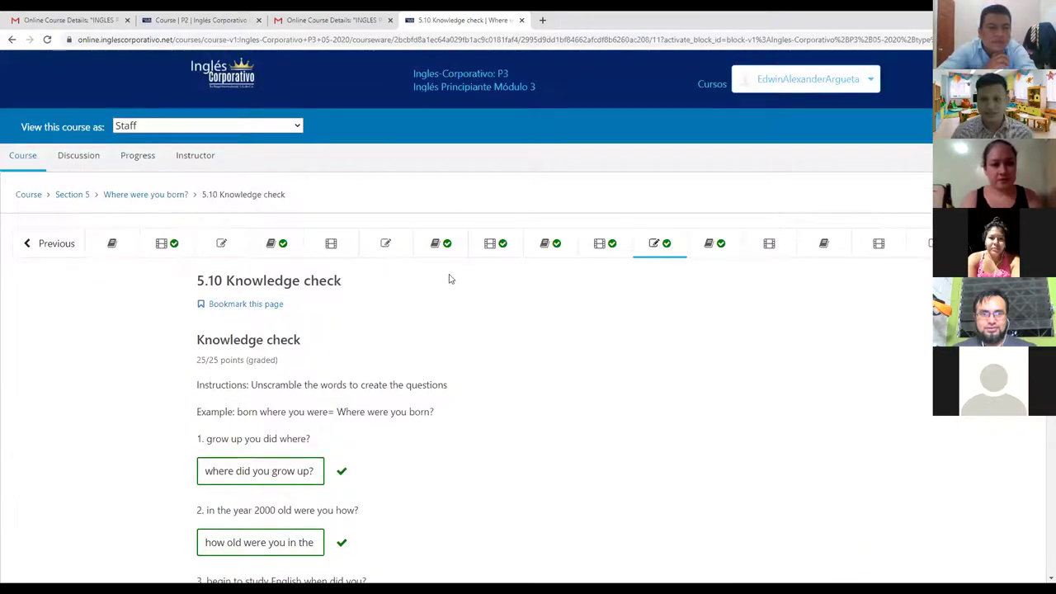
scroll(450, 279, down, 2)
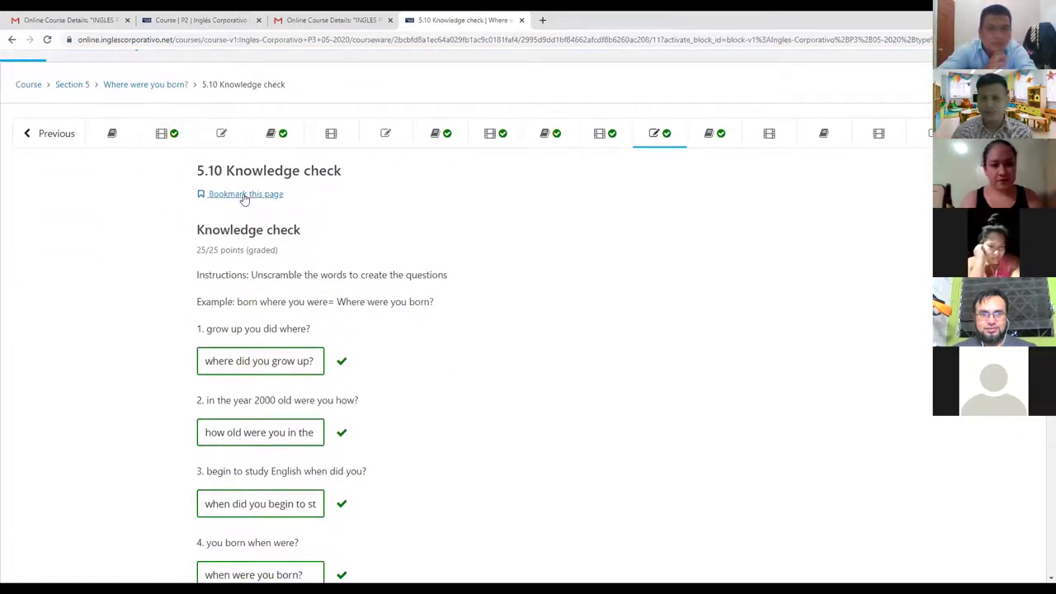